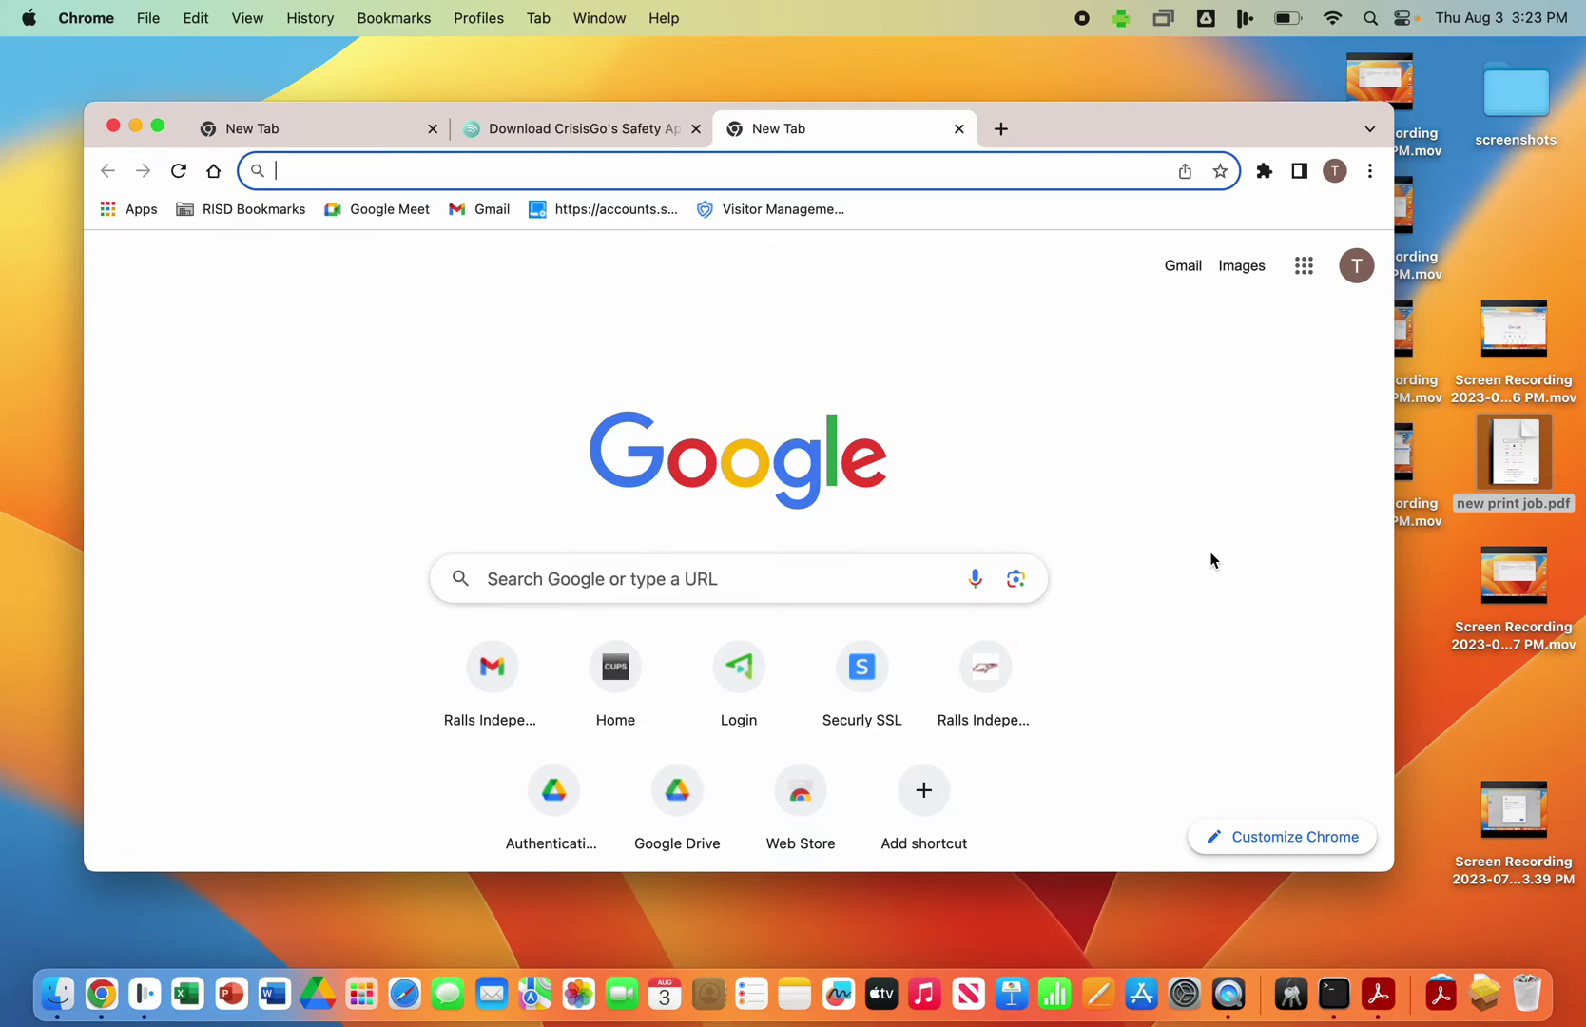
Step: Open the SecurePrint Print dialog with Cmd+P, cancel it, then reopen it from Chrome's menu
key("super+p")
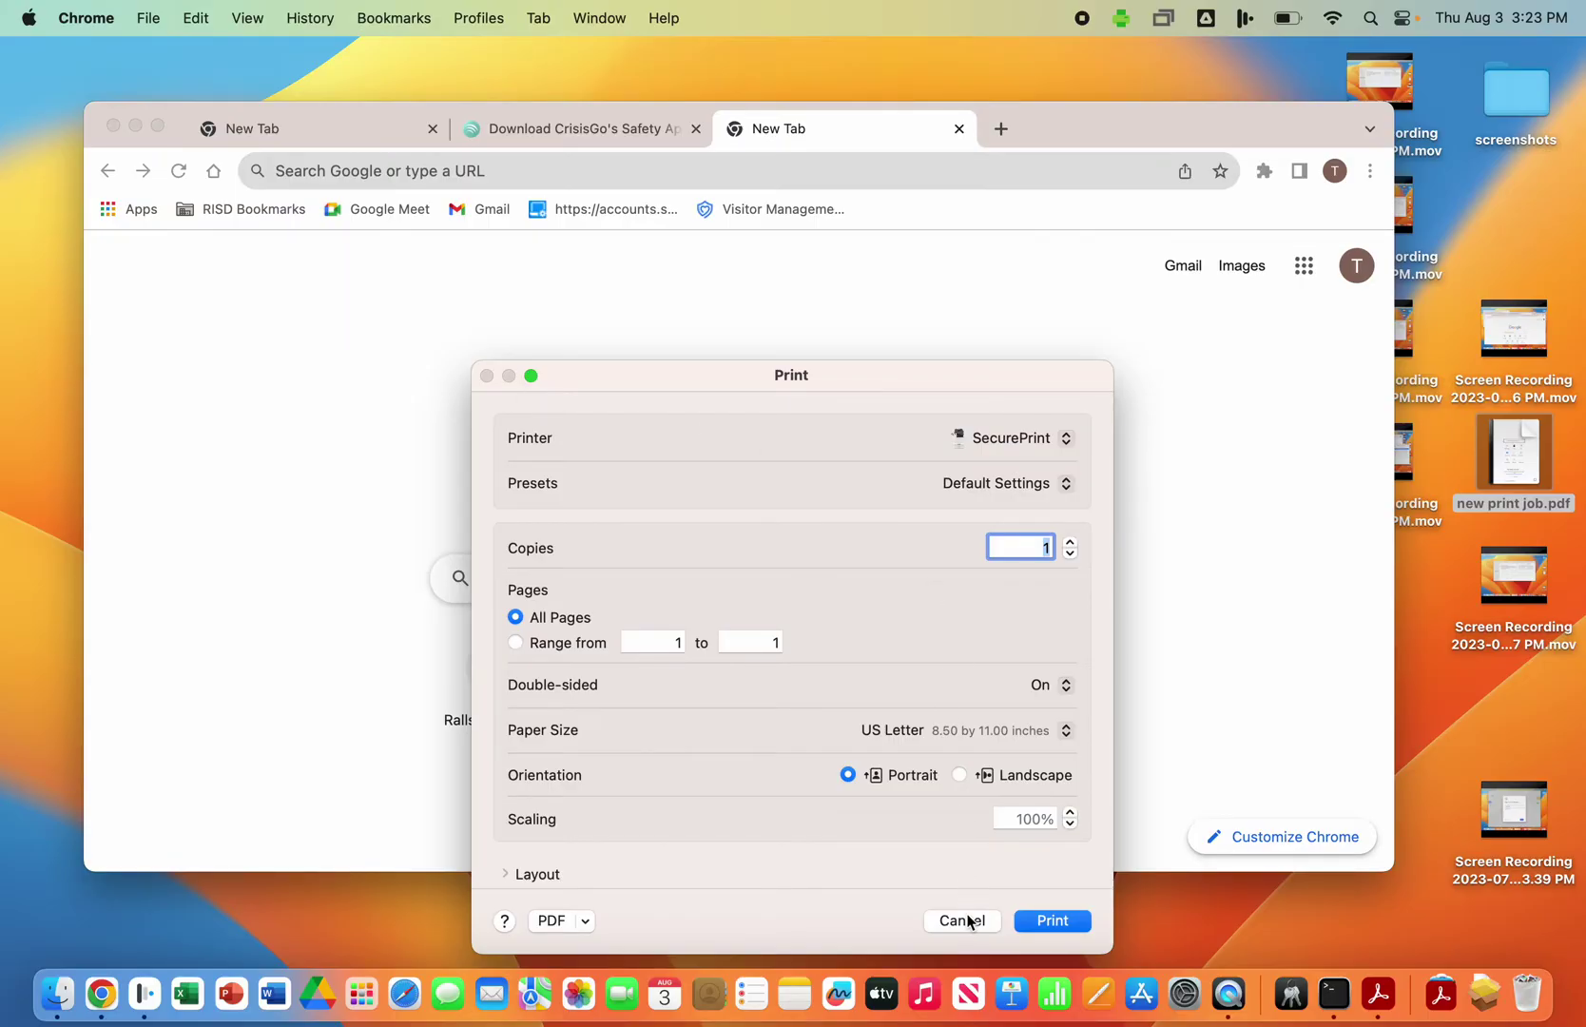
left_click(963, 921)
left_click(1369, 171)
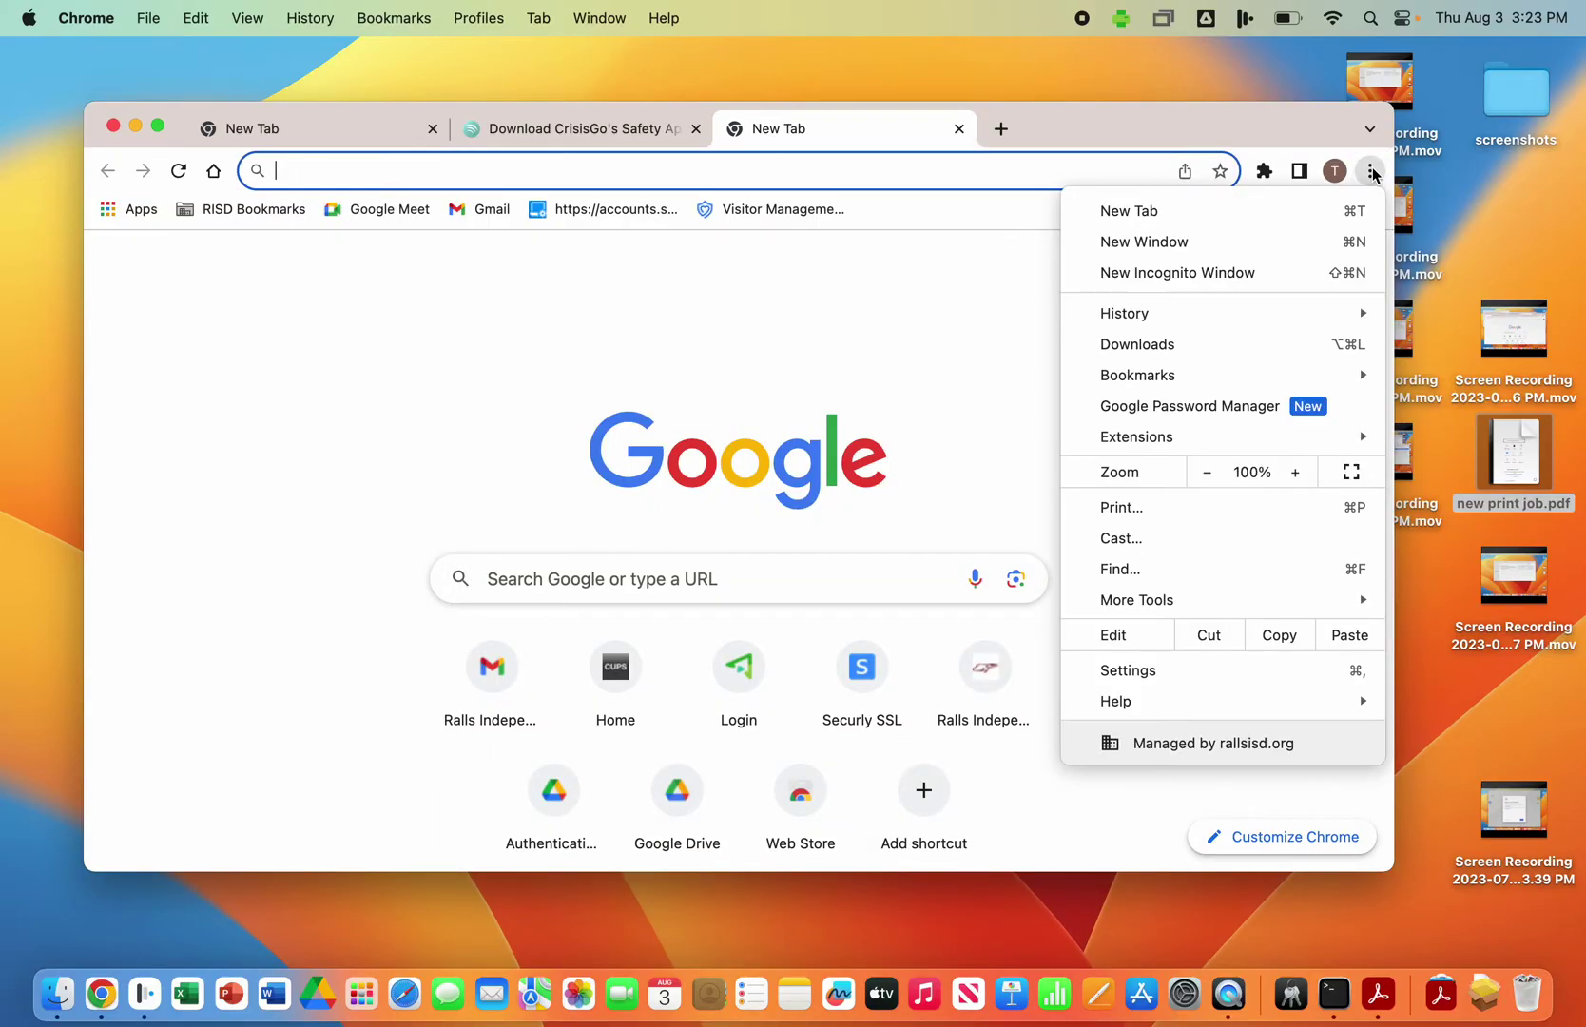
left_click(1172, 506)
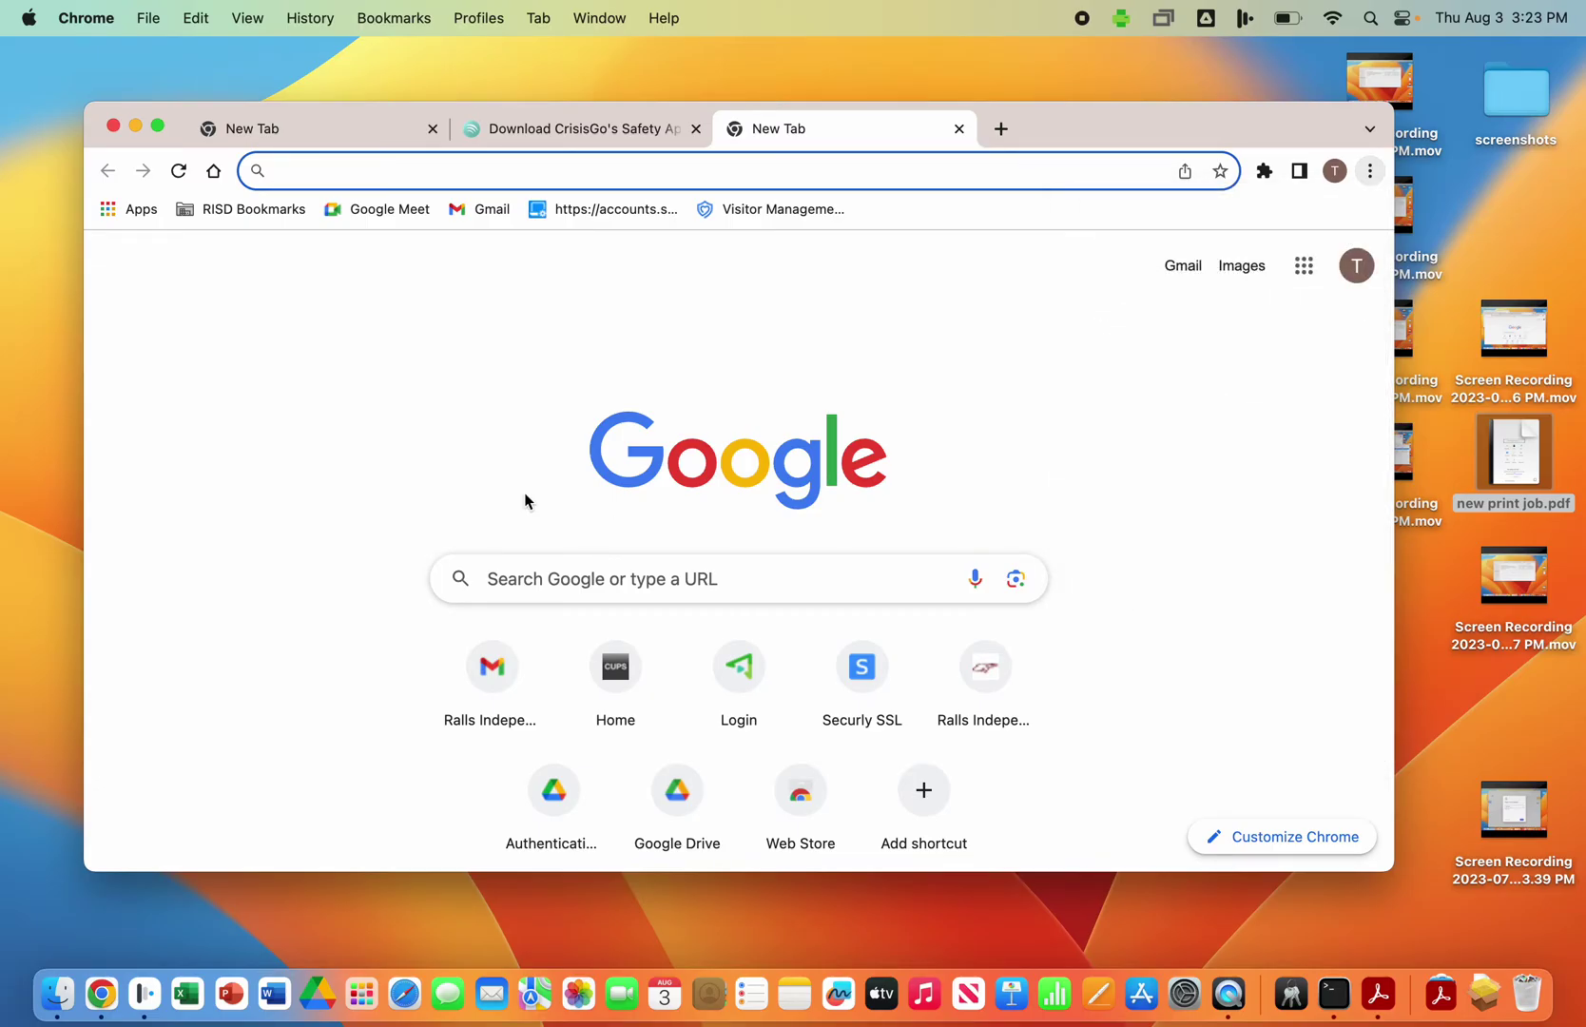
Step: Move the Print dialog higher and expand Printer Options to show Xerox Features
left_click_drag(714, 375, 616, 195)
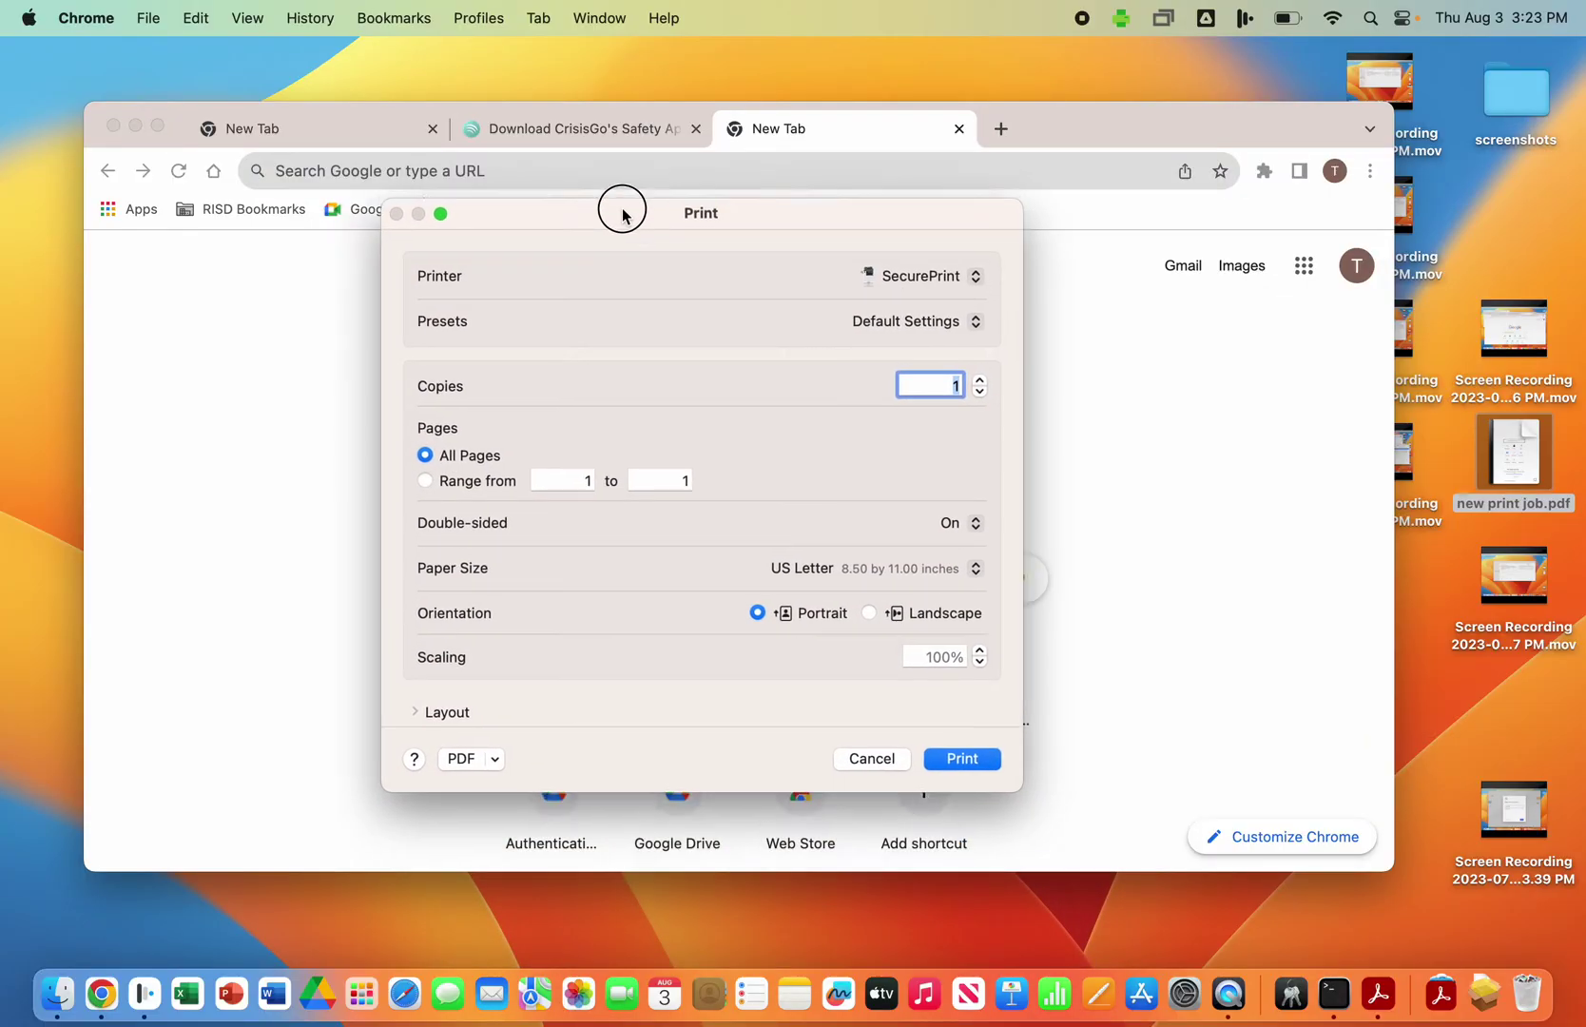
scroll(666, 368, "down", 5)
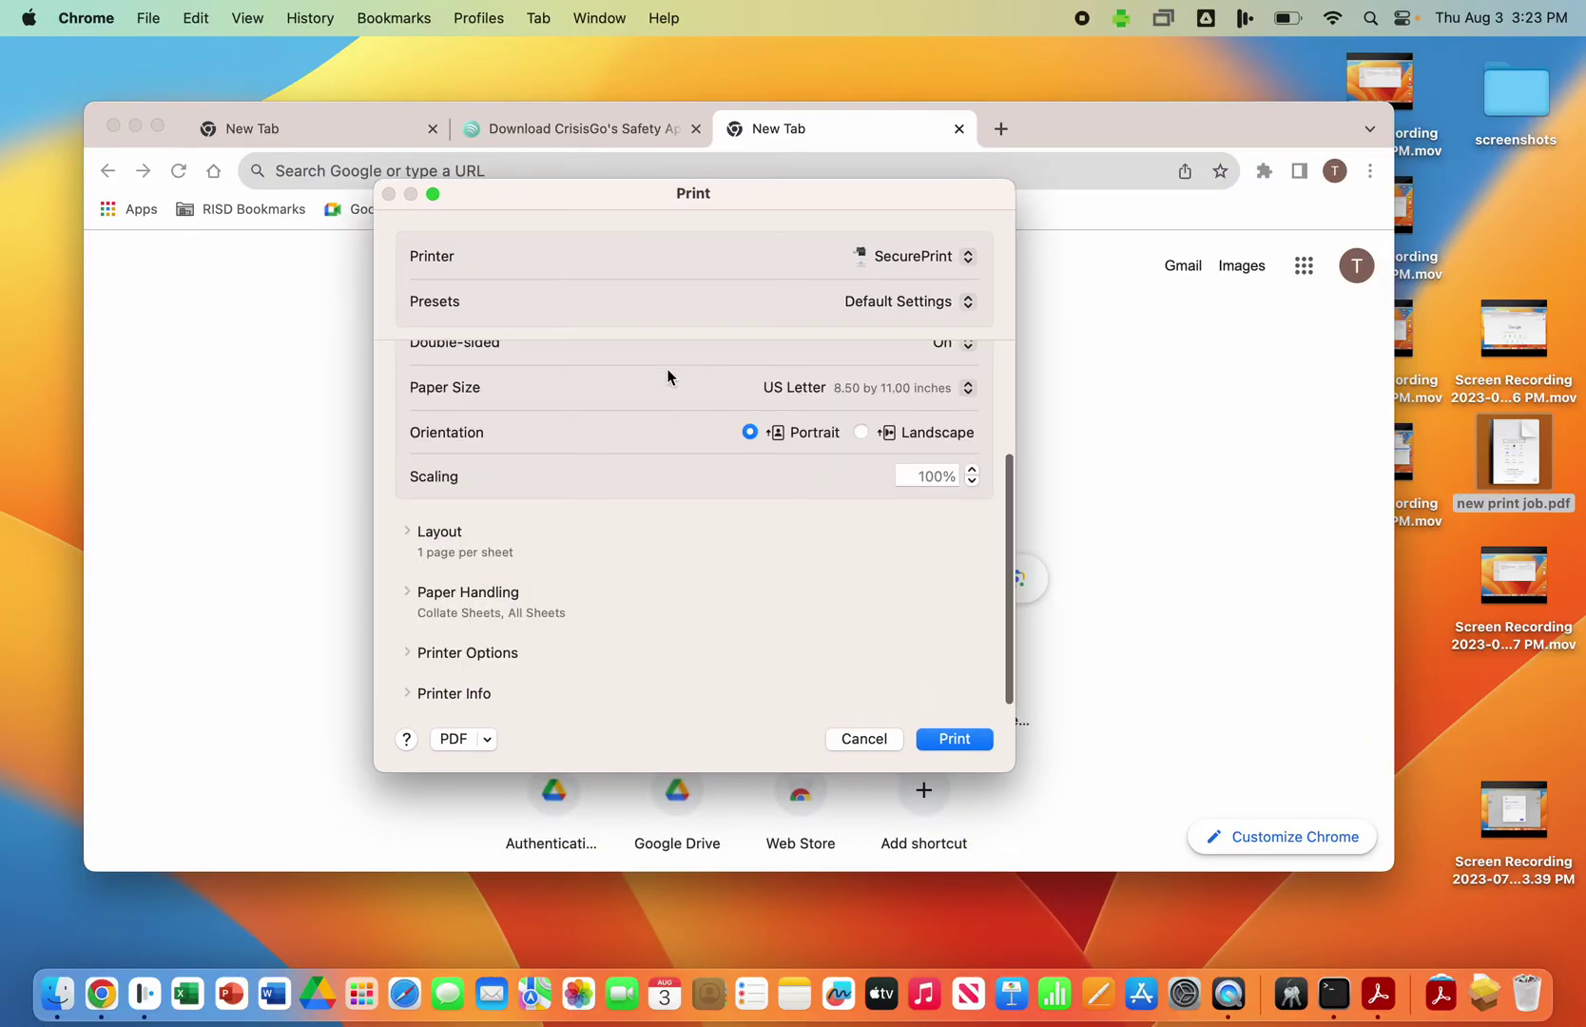
left_click(456, 657)
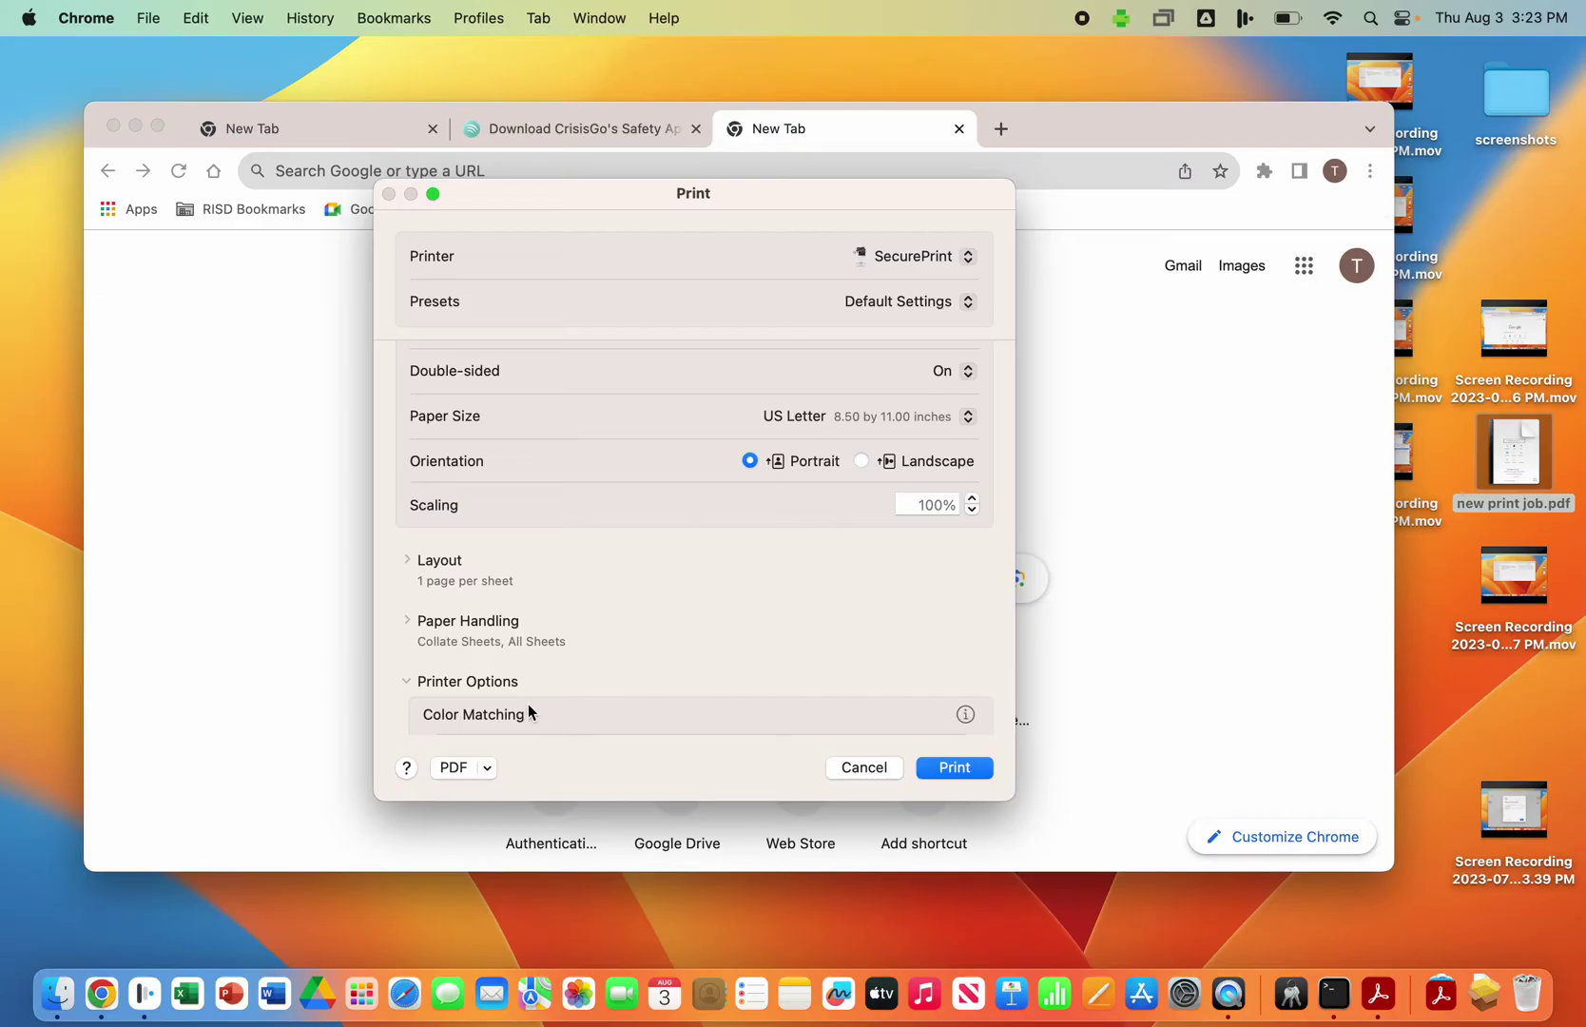
scroll(539, 701, "down", 3)
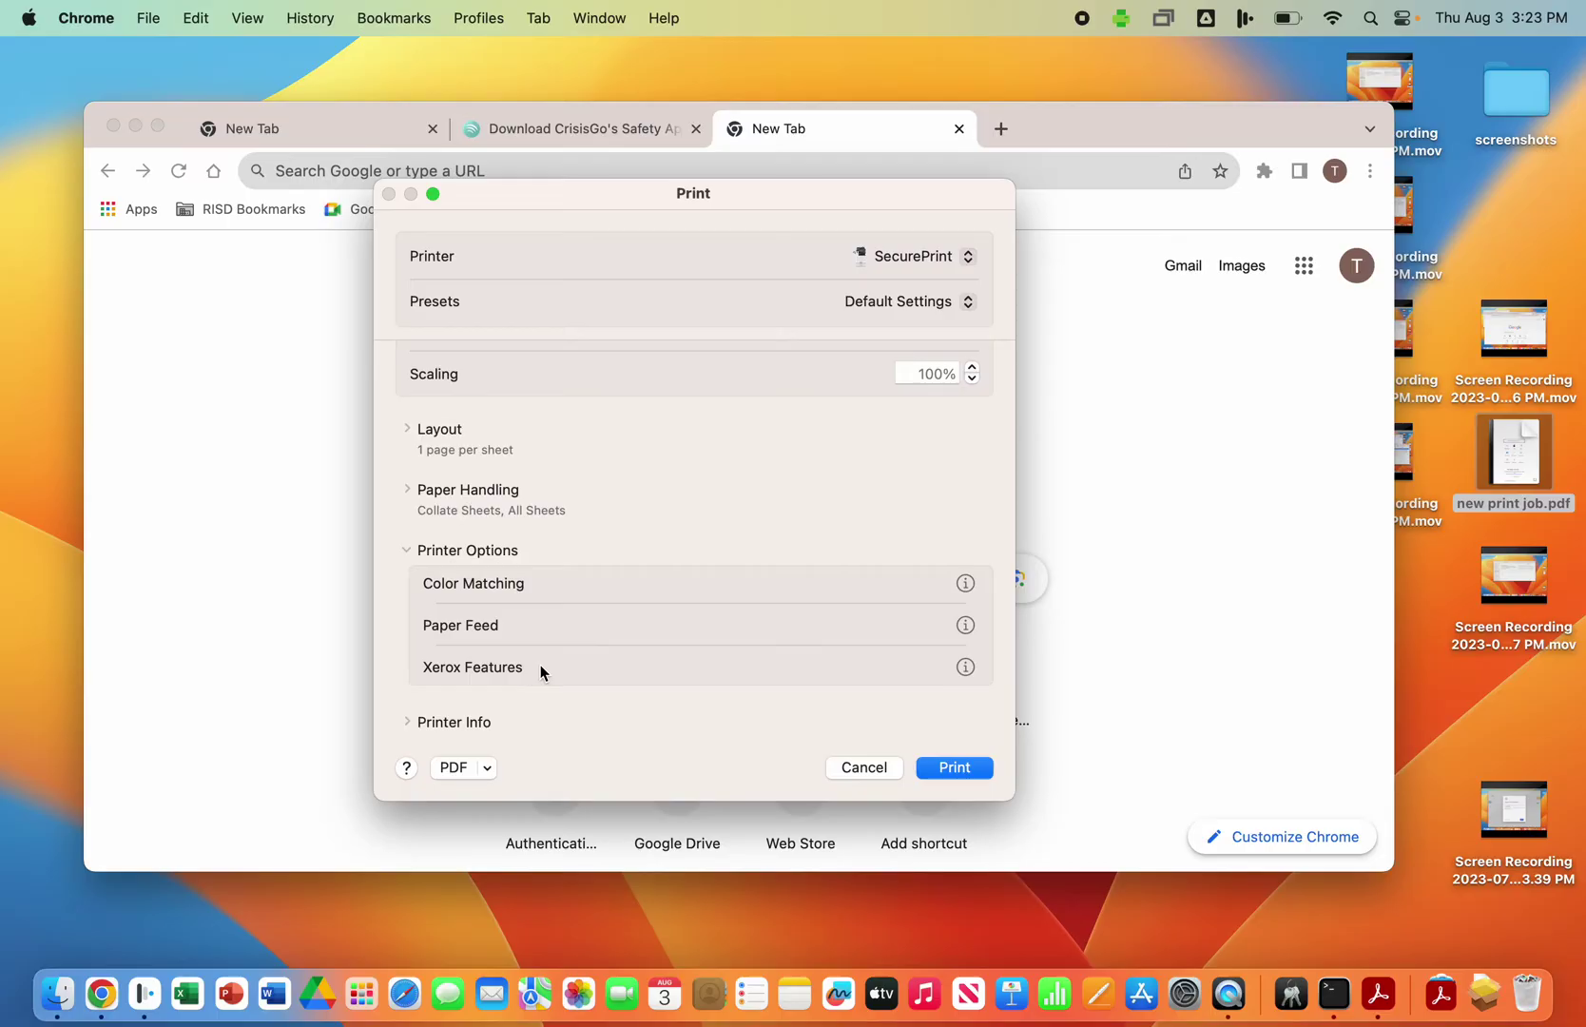
Step: Set Xerox Image Options to Automatic Color (Recommended) and print the page to SecurePrint
left_click(513, 668)
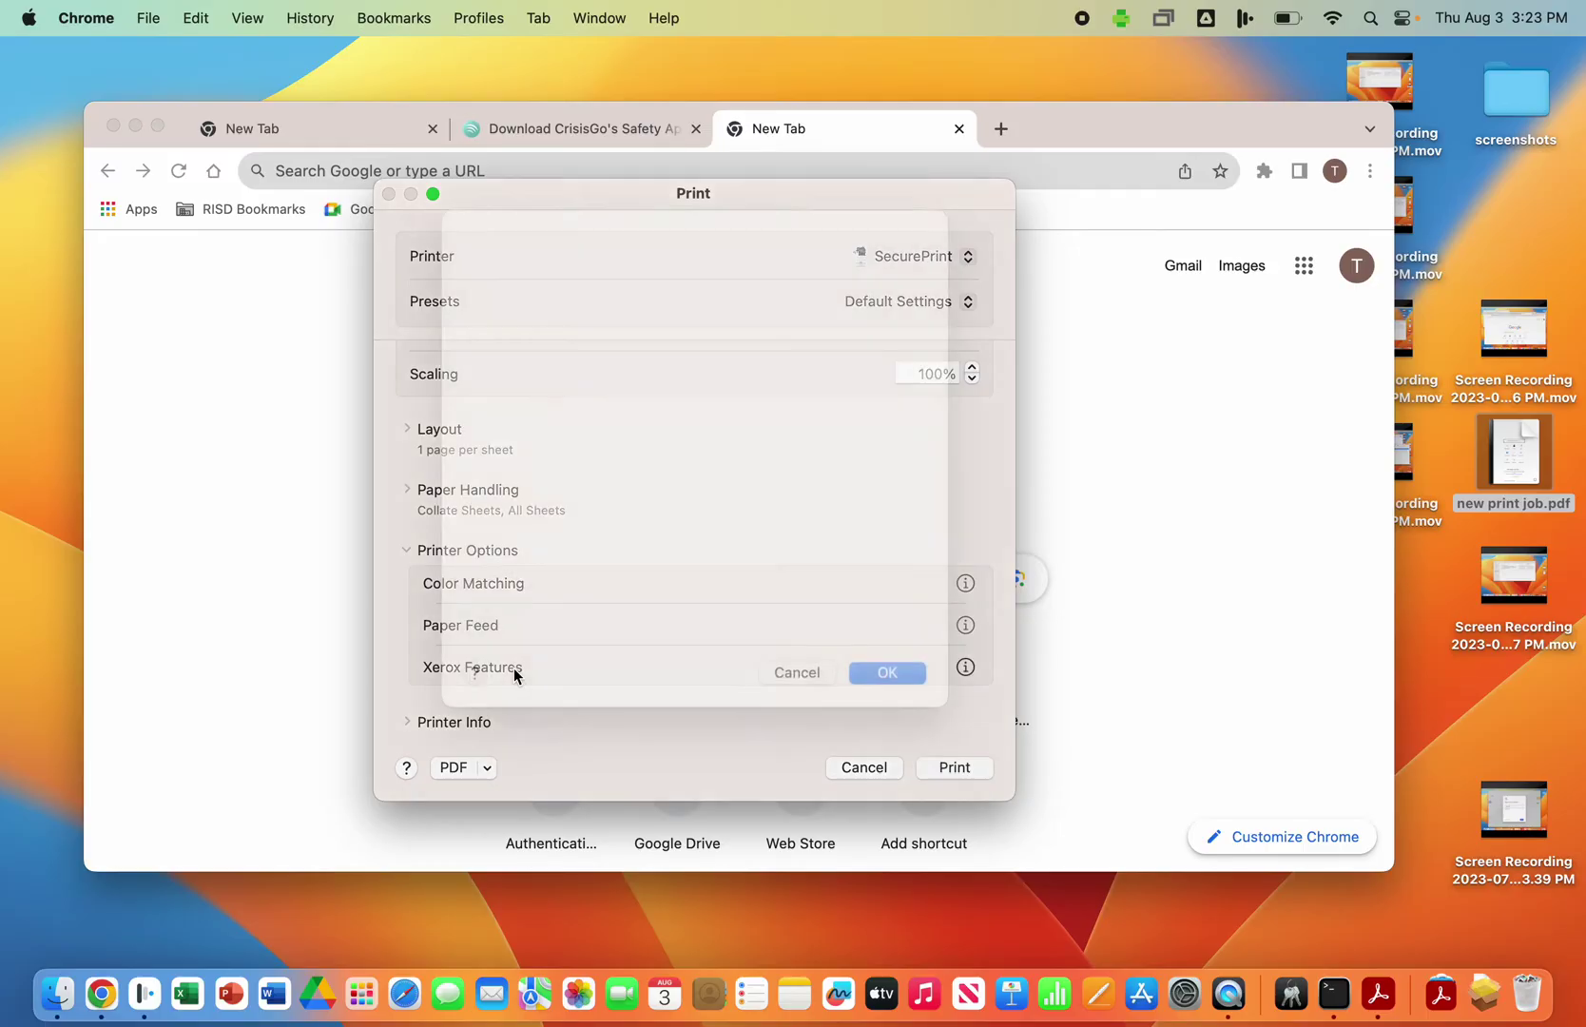
left_click(699, 286)
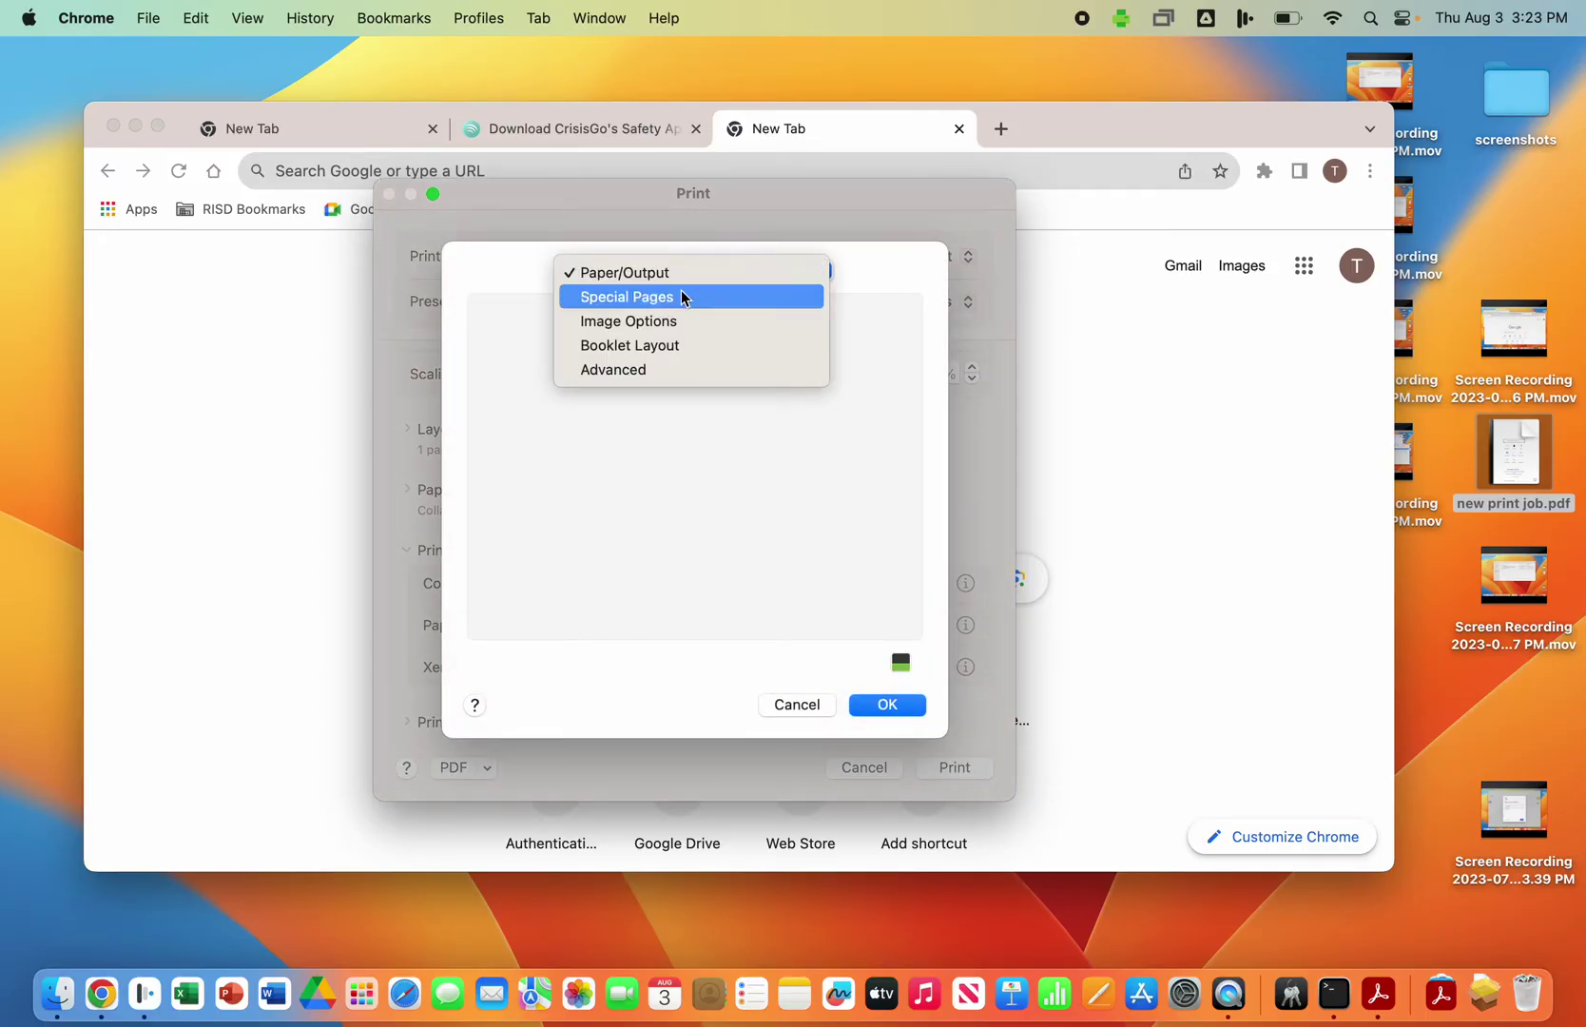
left_click(657, 321)
left_click(649, 335)
left_click(884, 704)
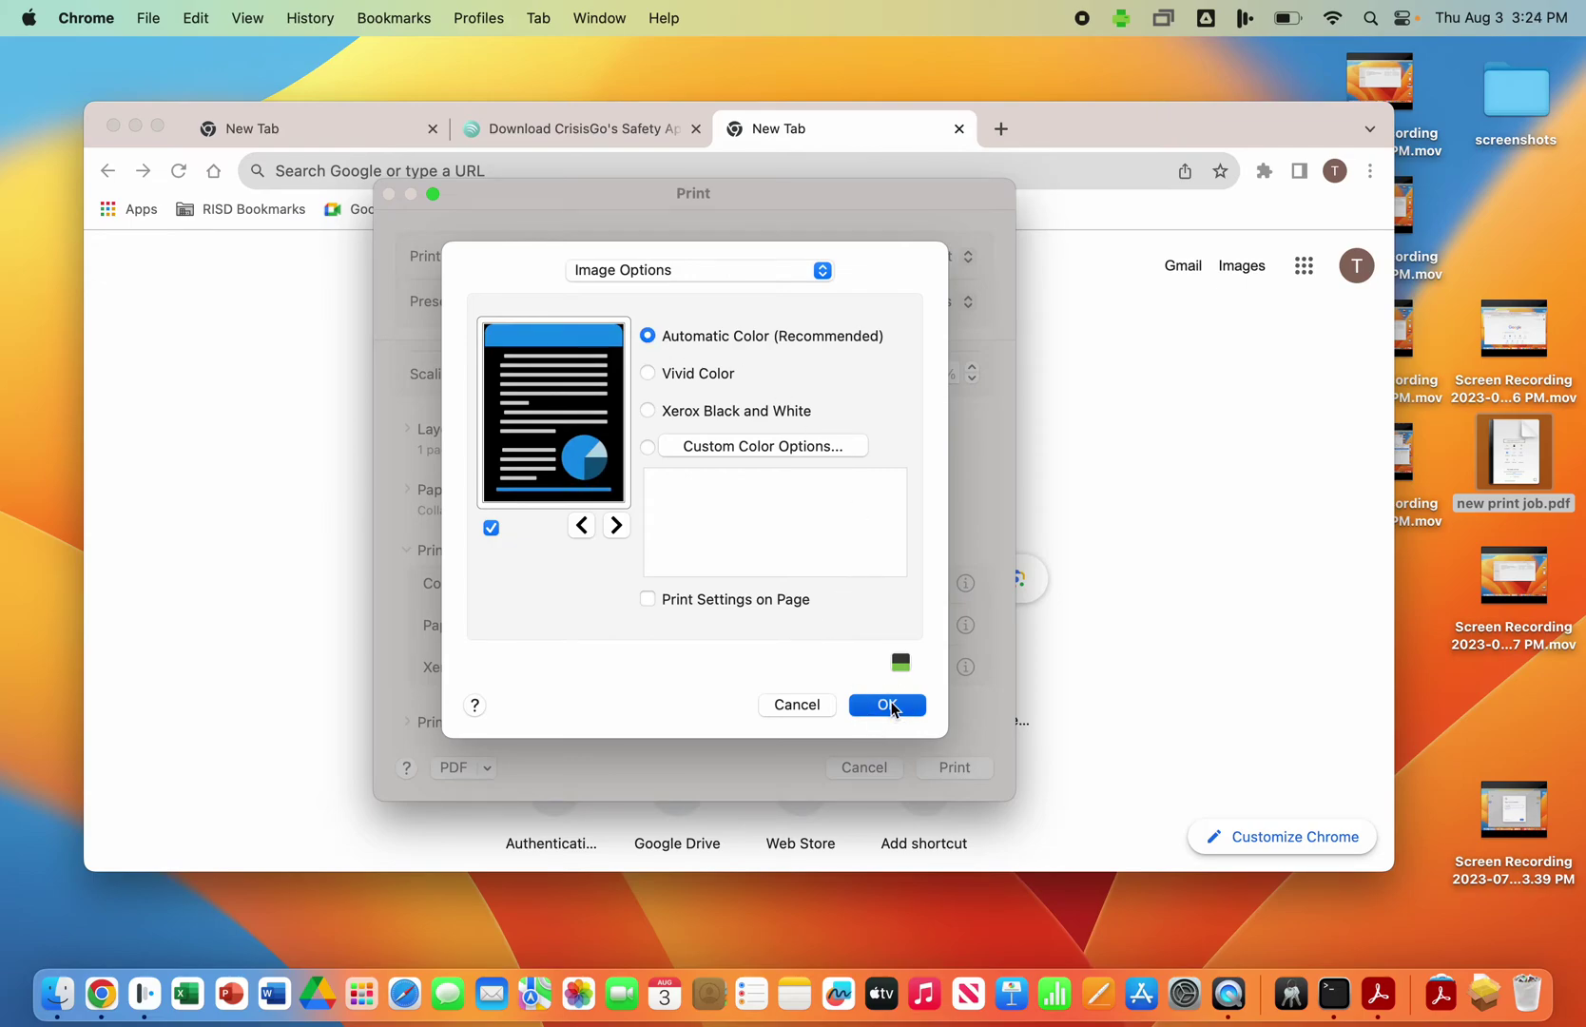
left_click(953, 767)
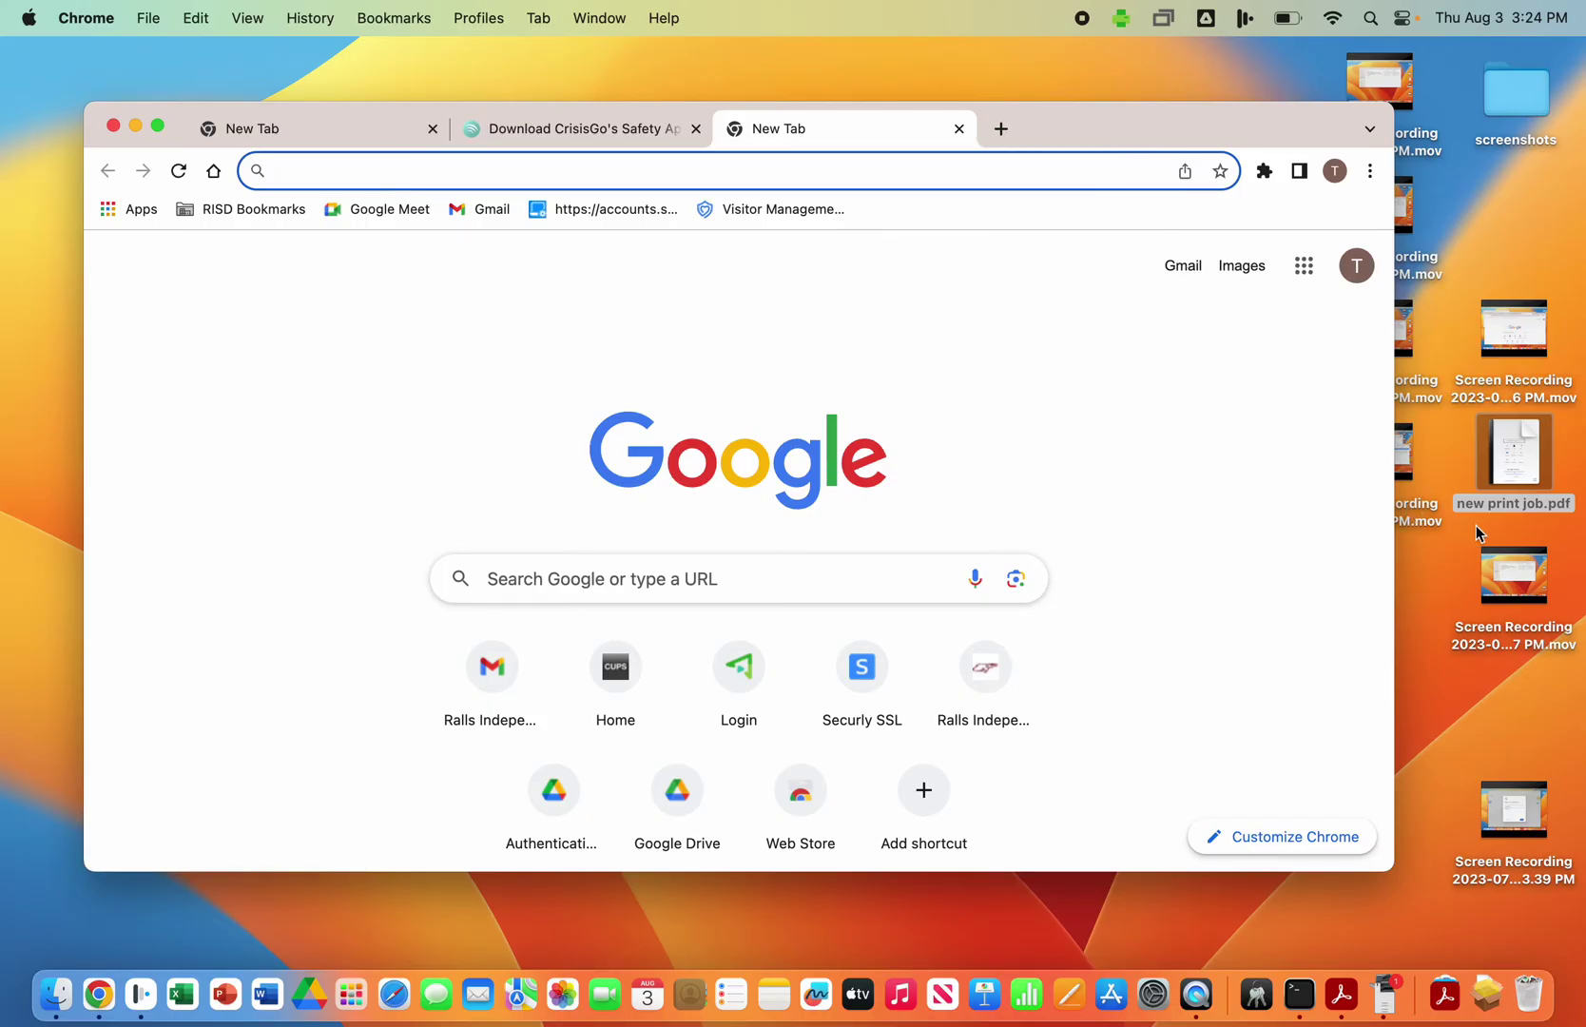
Step: Open new print job.pdf in Acrobat Reader and bring up its Print dialog with SecurePrint selected
double_click(1516, 455)
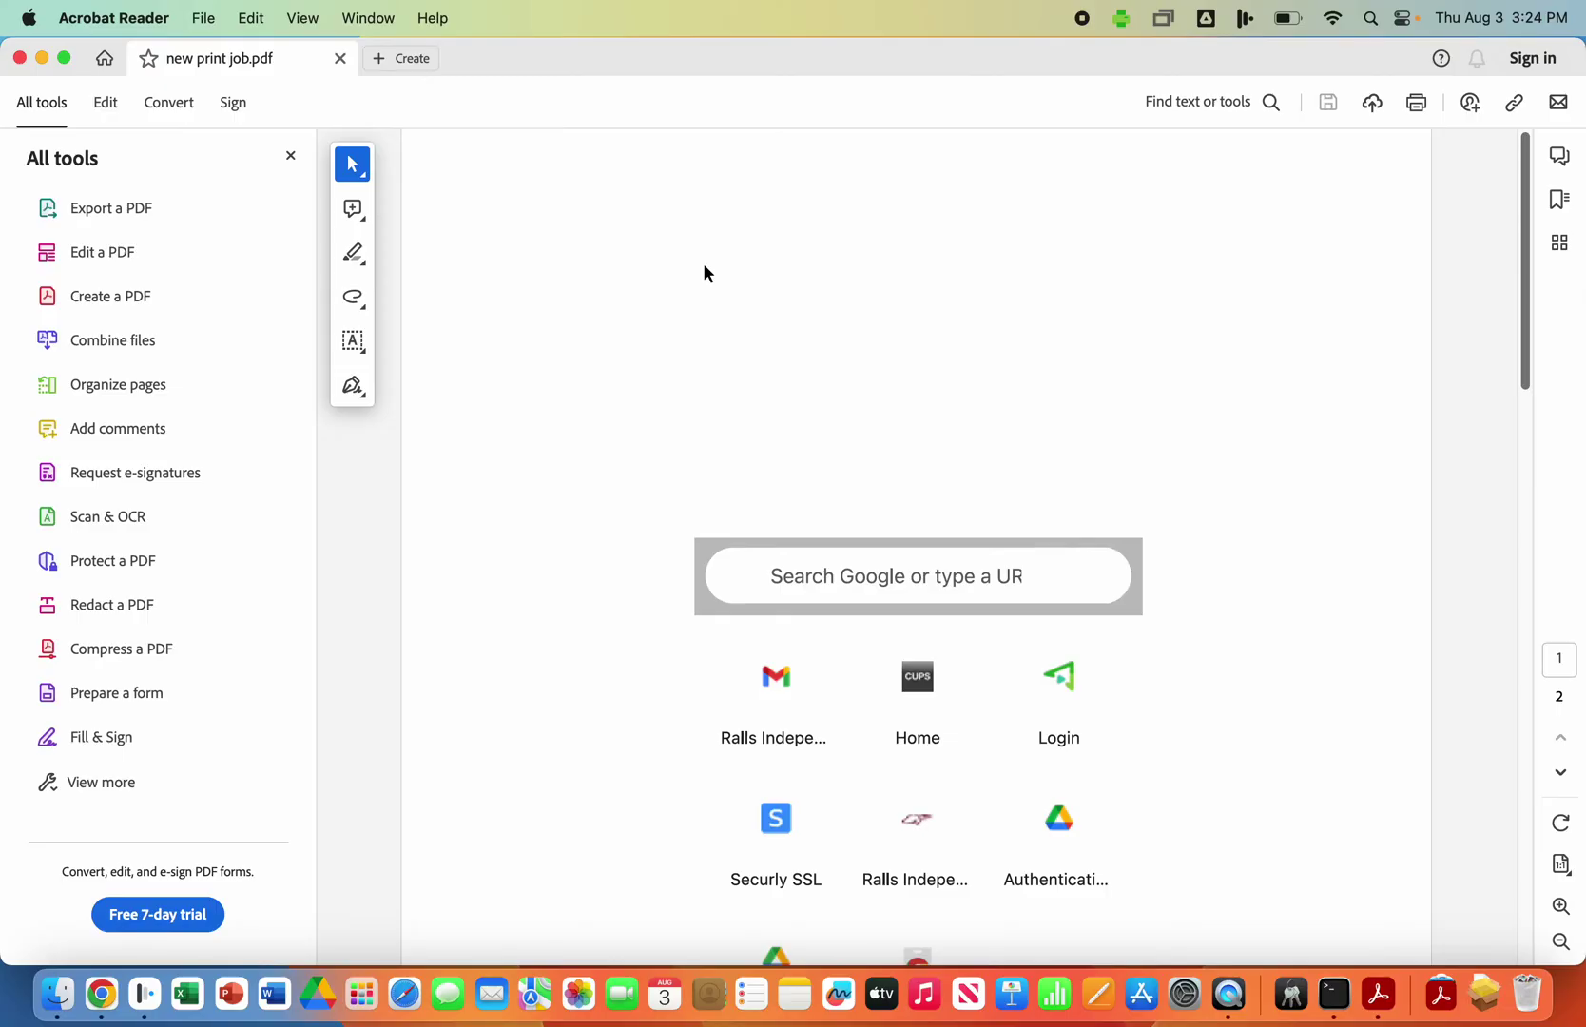
key("super+p")
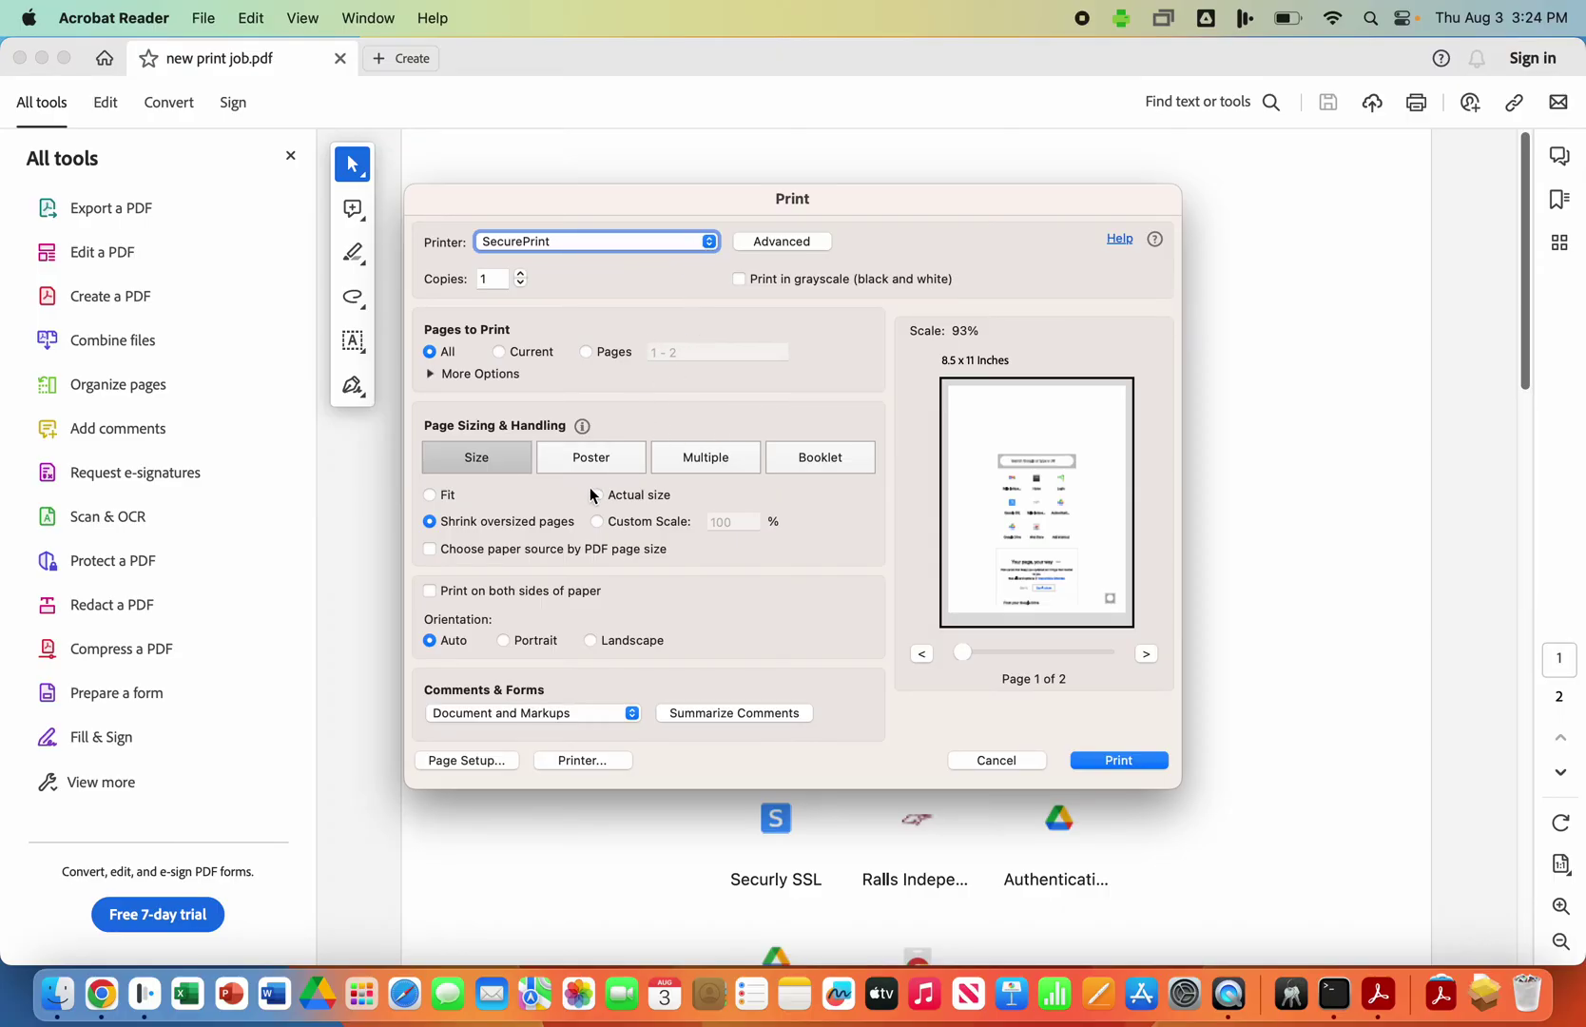
left_click(692, 243)
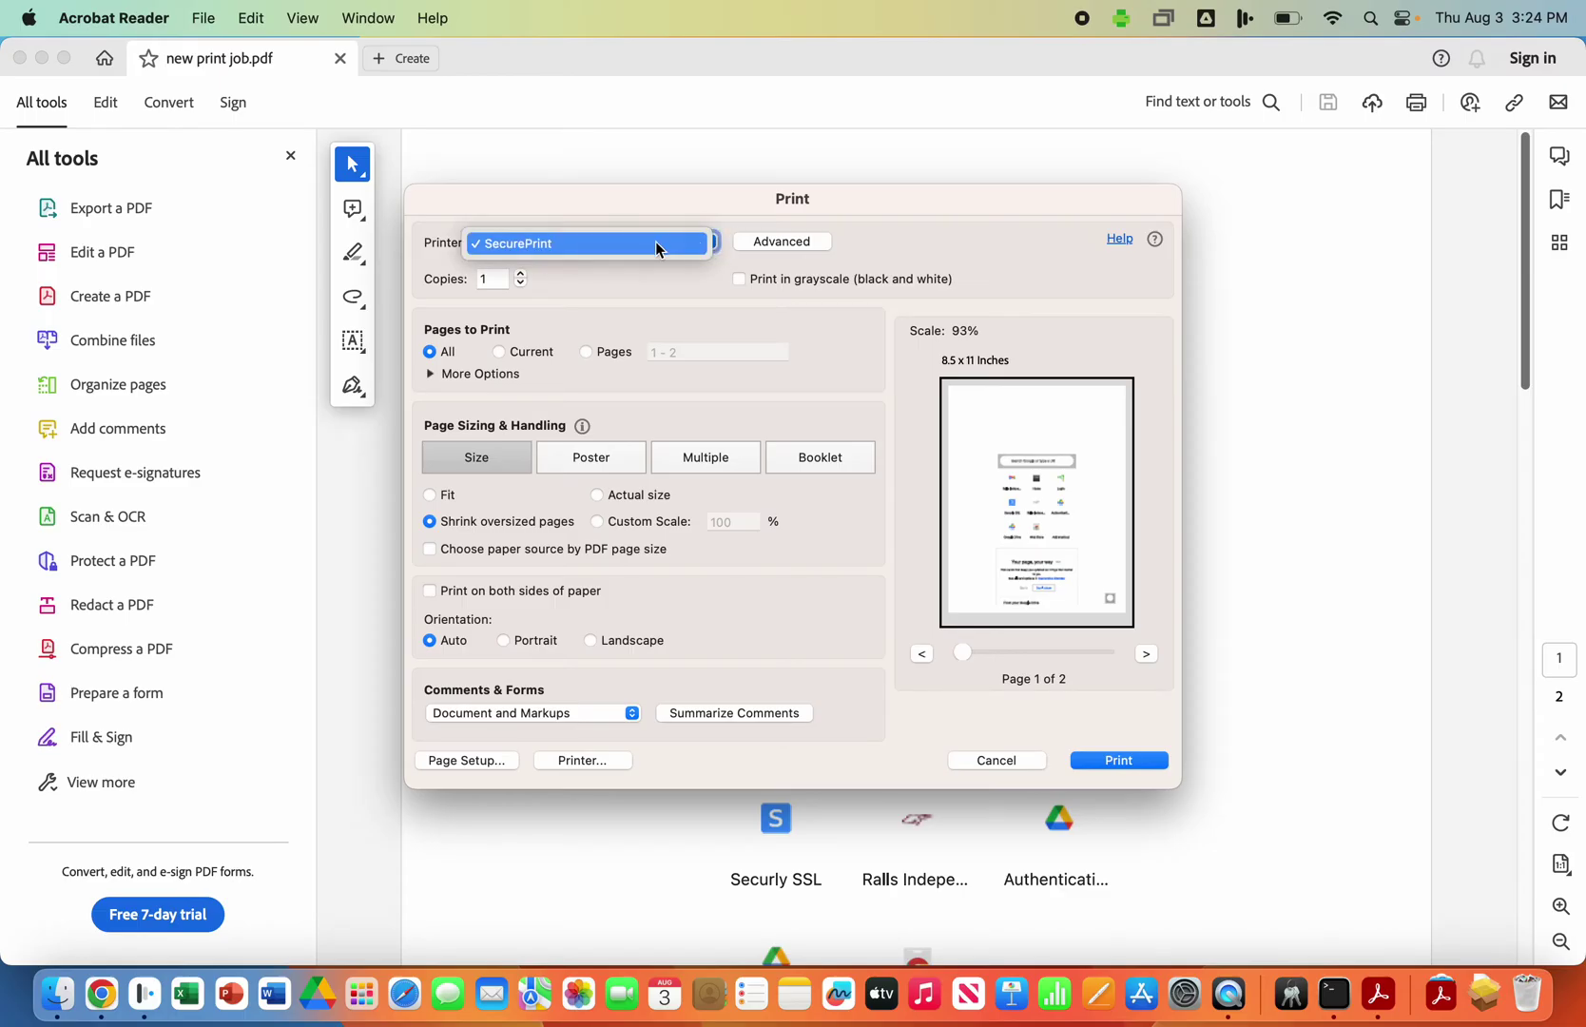
left_click(657, 242)
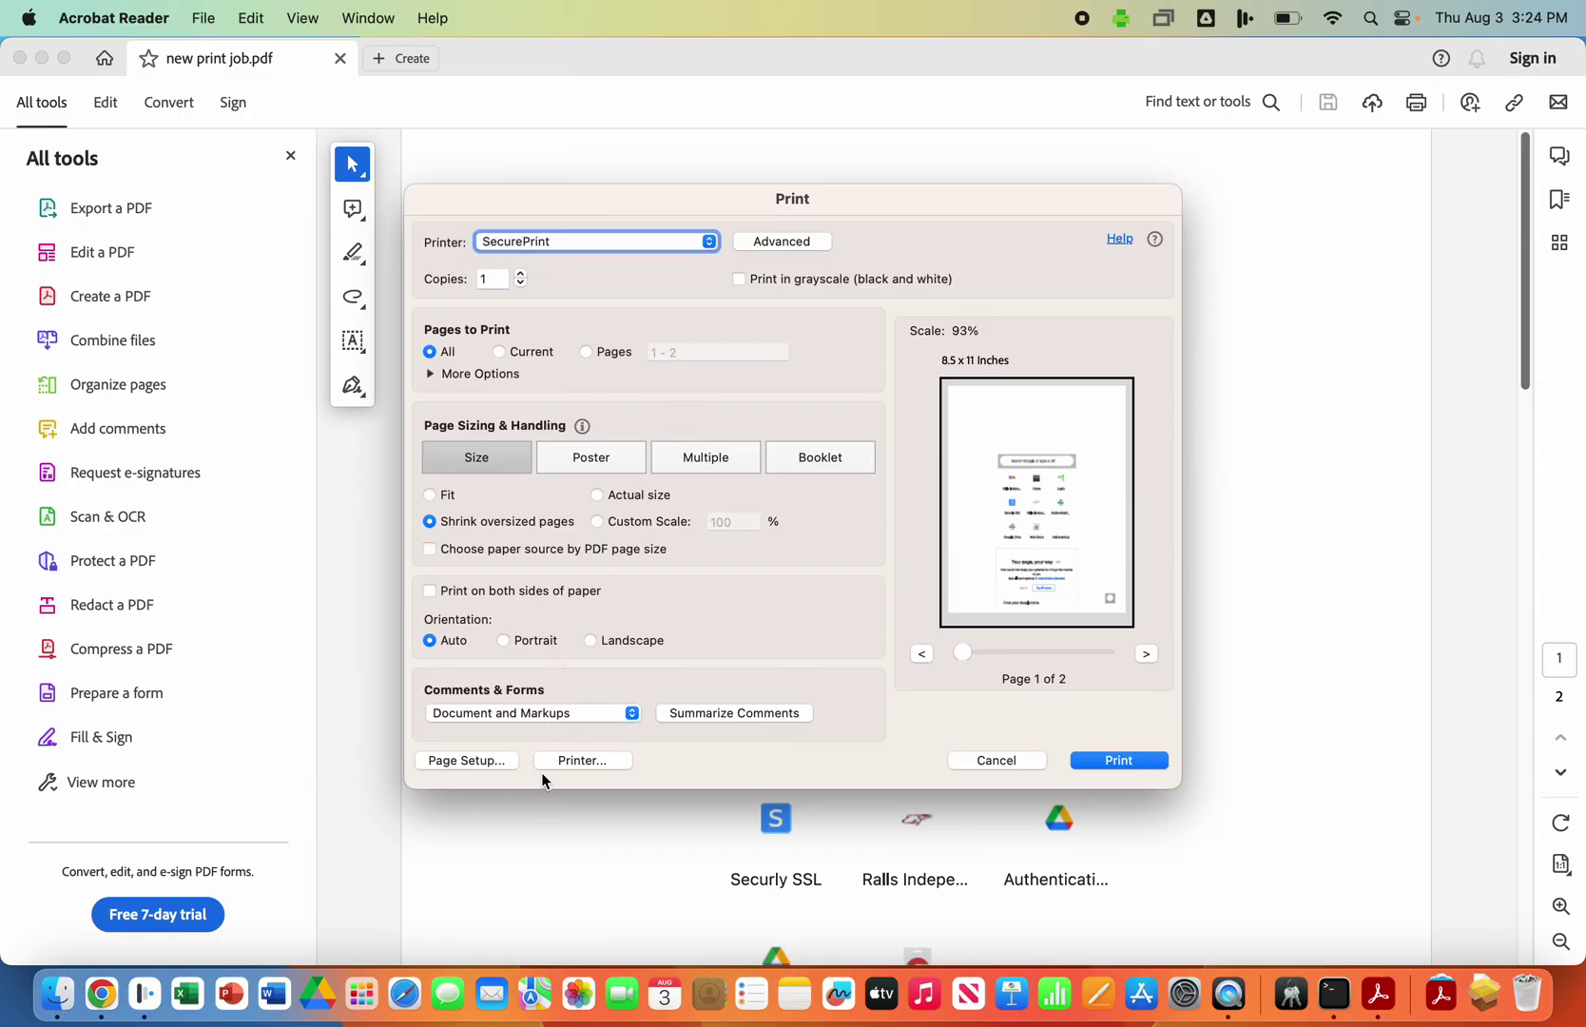
Step: Open the system printer settings, expand Printer Options, and open Xerox Features
left_click(582, 759)
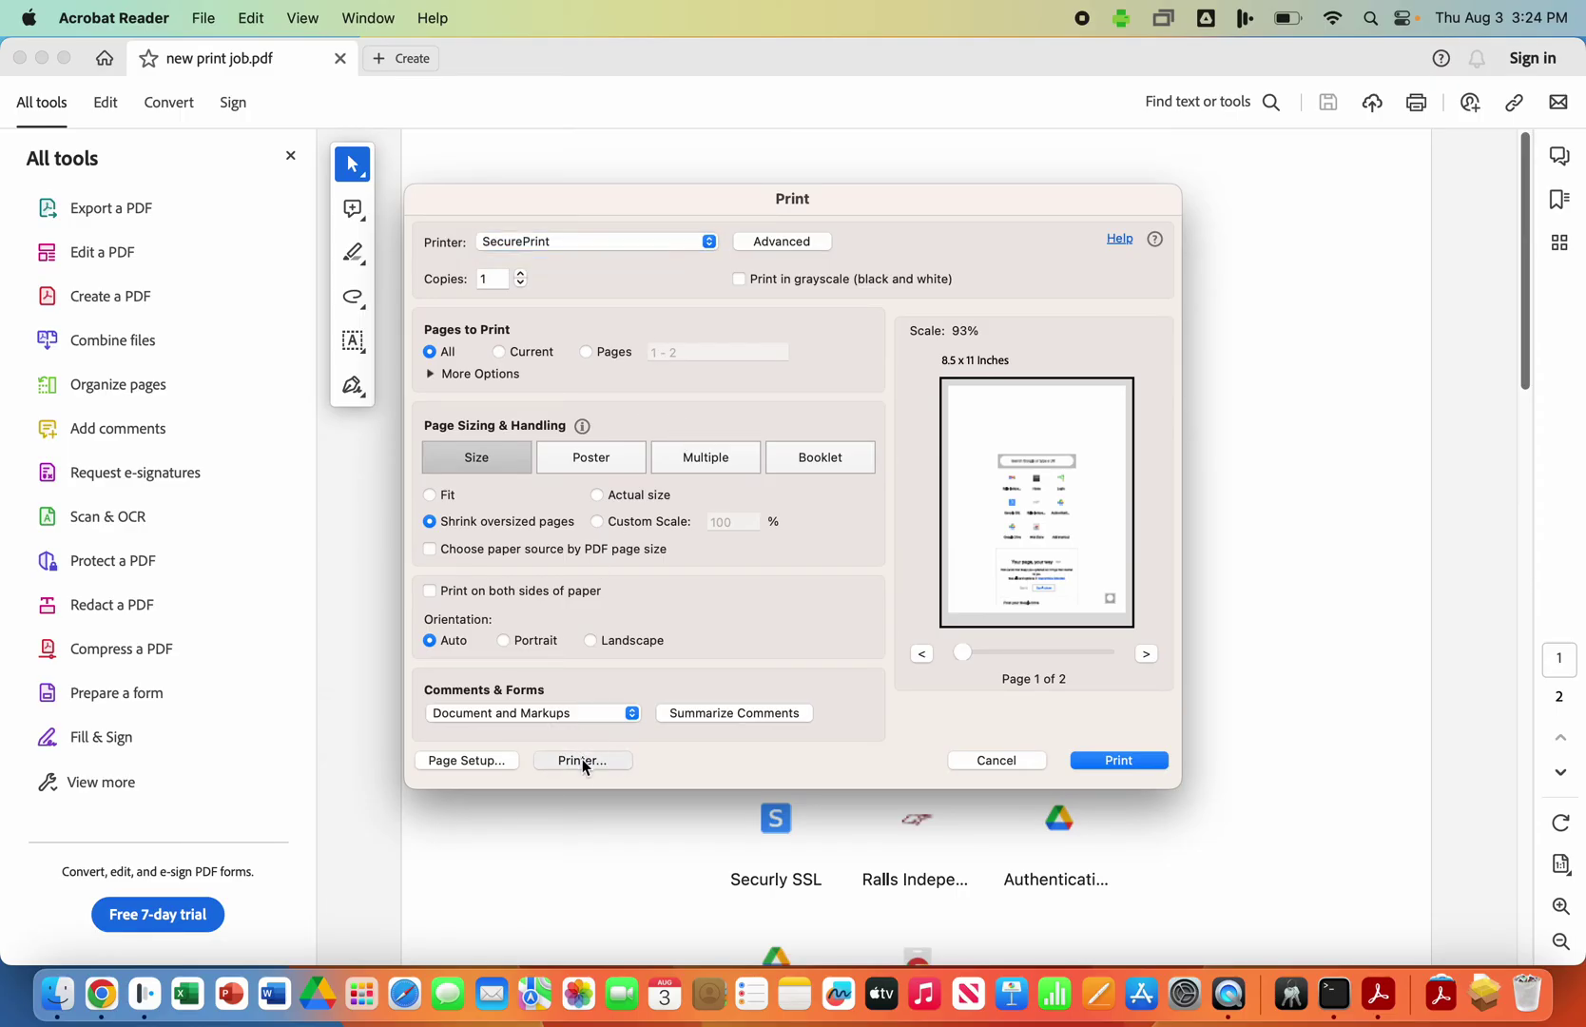
mouse_move(708, 533)
left_mouse_down()
mouse_move(932, 404)
mouse_move(698, 230)
left_mouse_up()
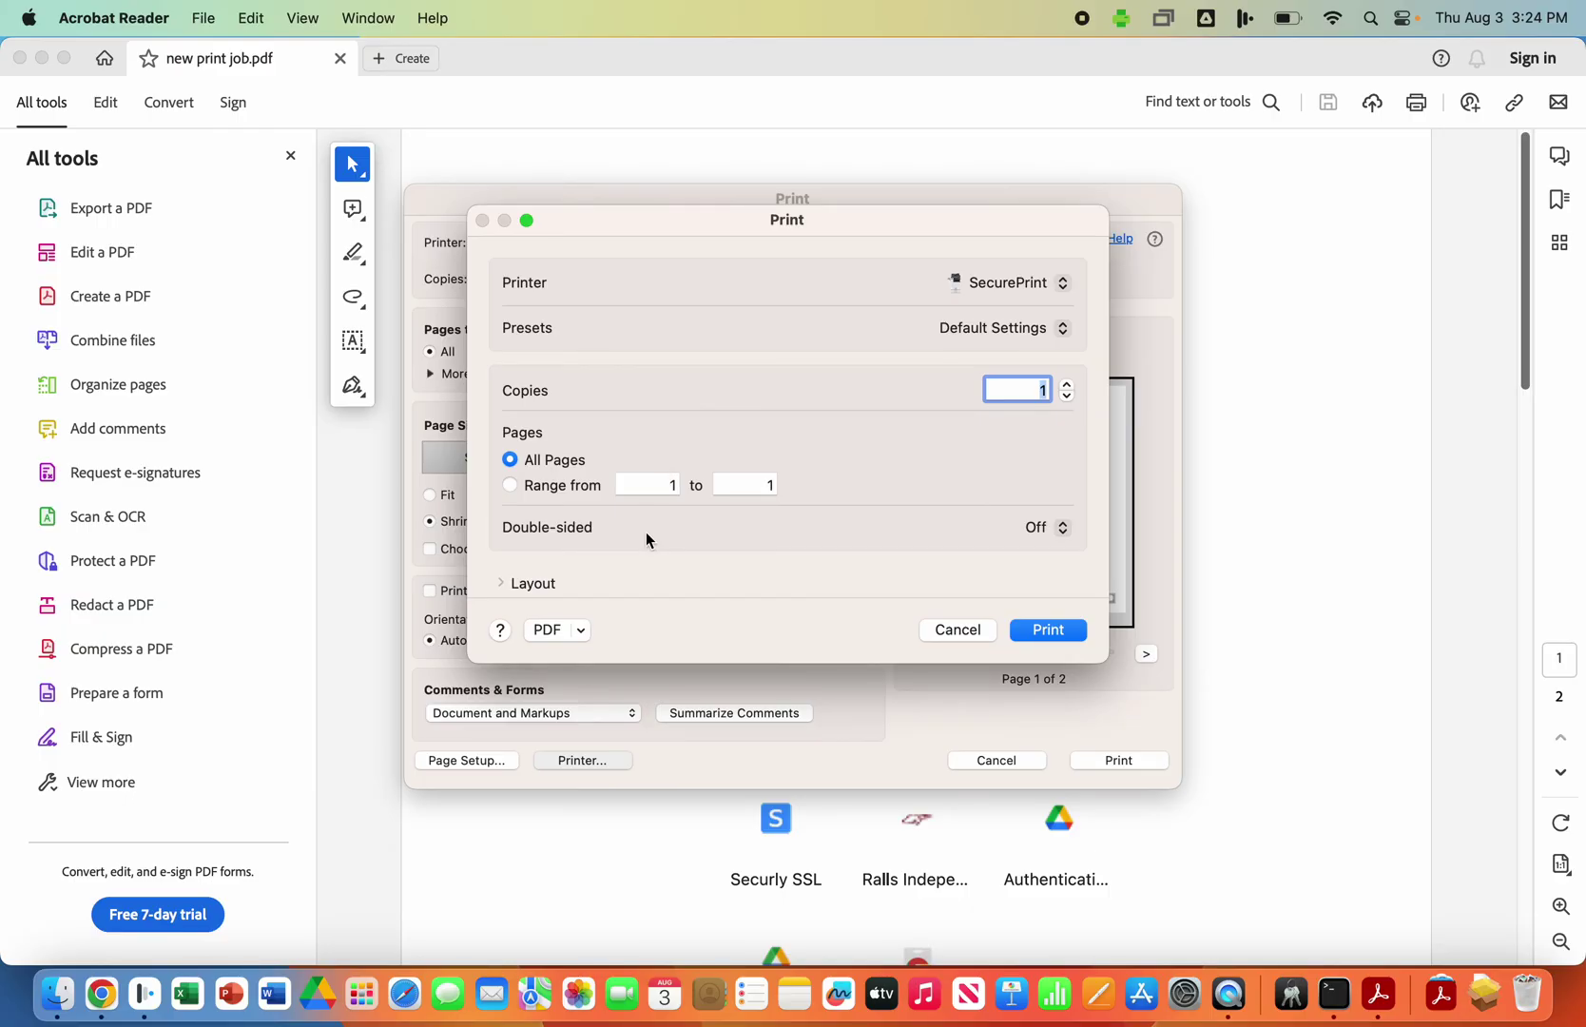
scroll(645, 533, "down", 5)
left_click(504, 545)
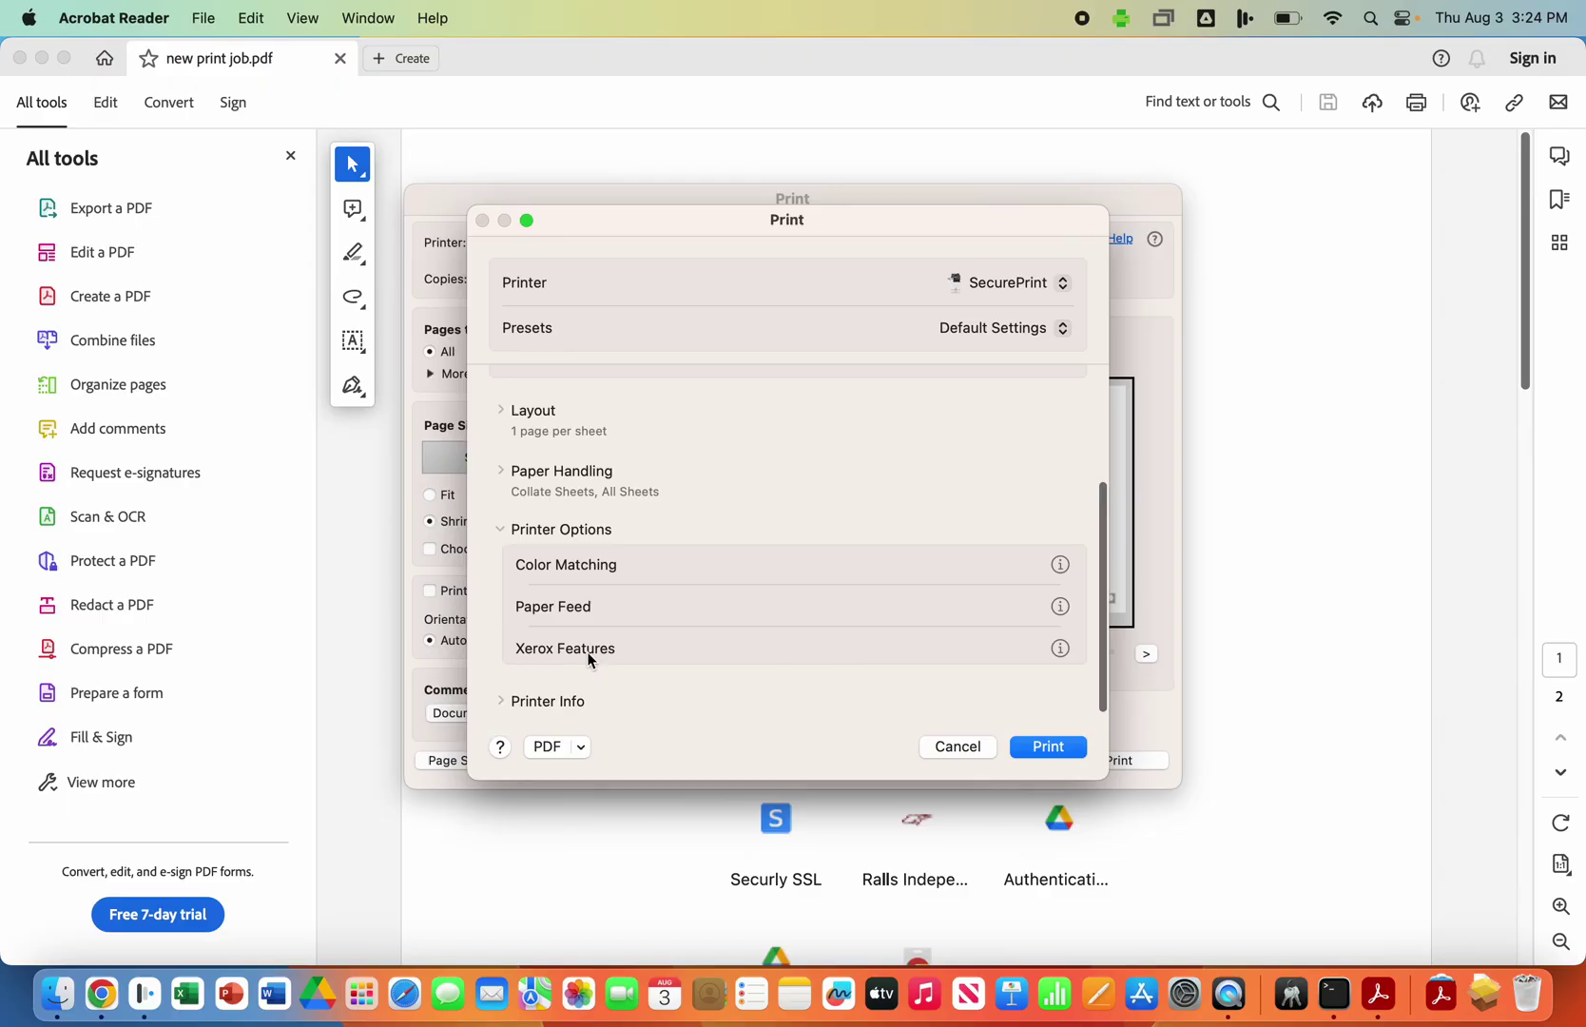
left_click(587, 652)
Step: Set Xerox Image Options to Automatic Color and print the PDF to SecurePrint
left_click(735, 277)
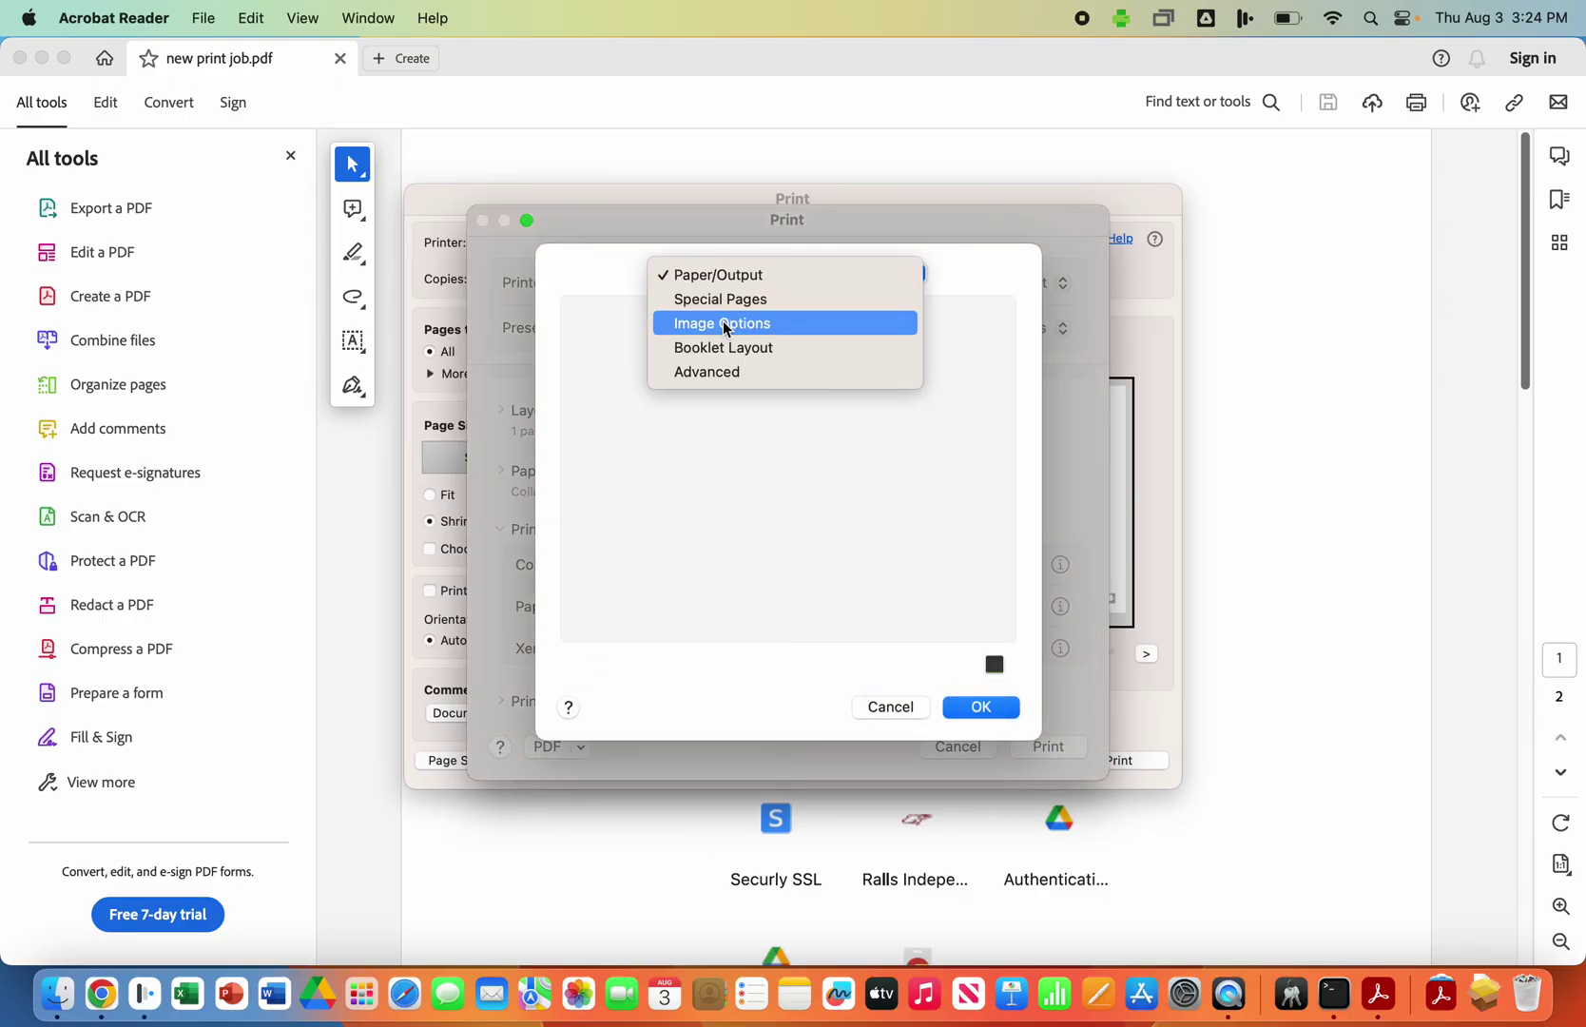
left_click(722, 322)
left_click(741, 338)
left_click(977, 709)
left_click(1062, 749)
left_click(1111, 762)
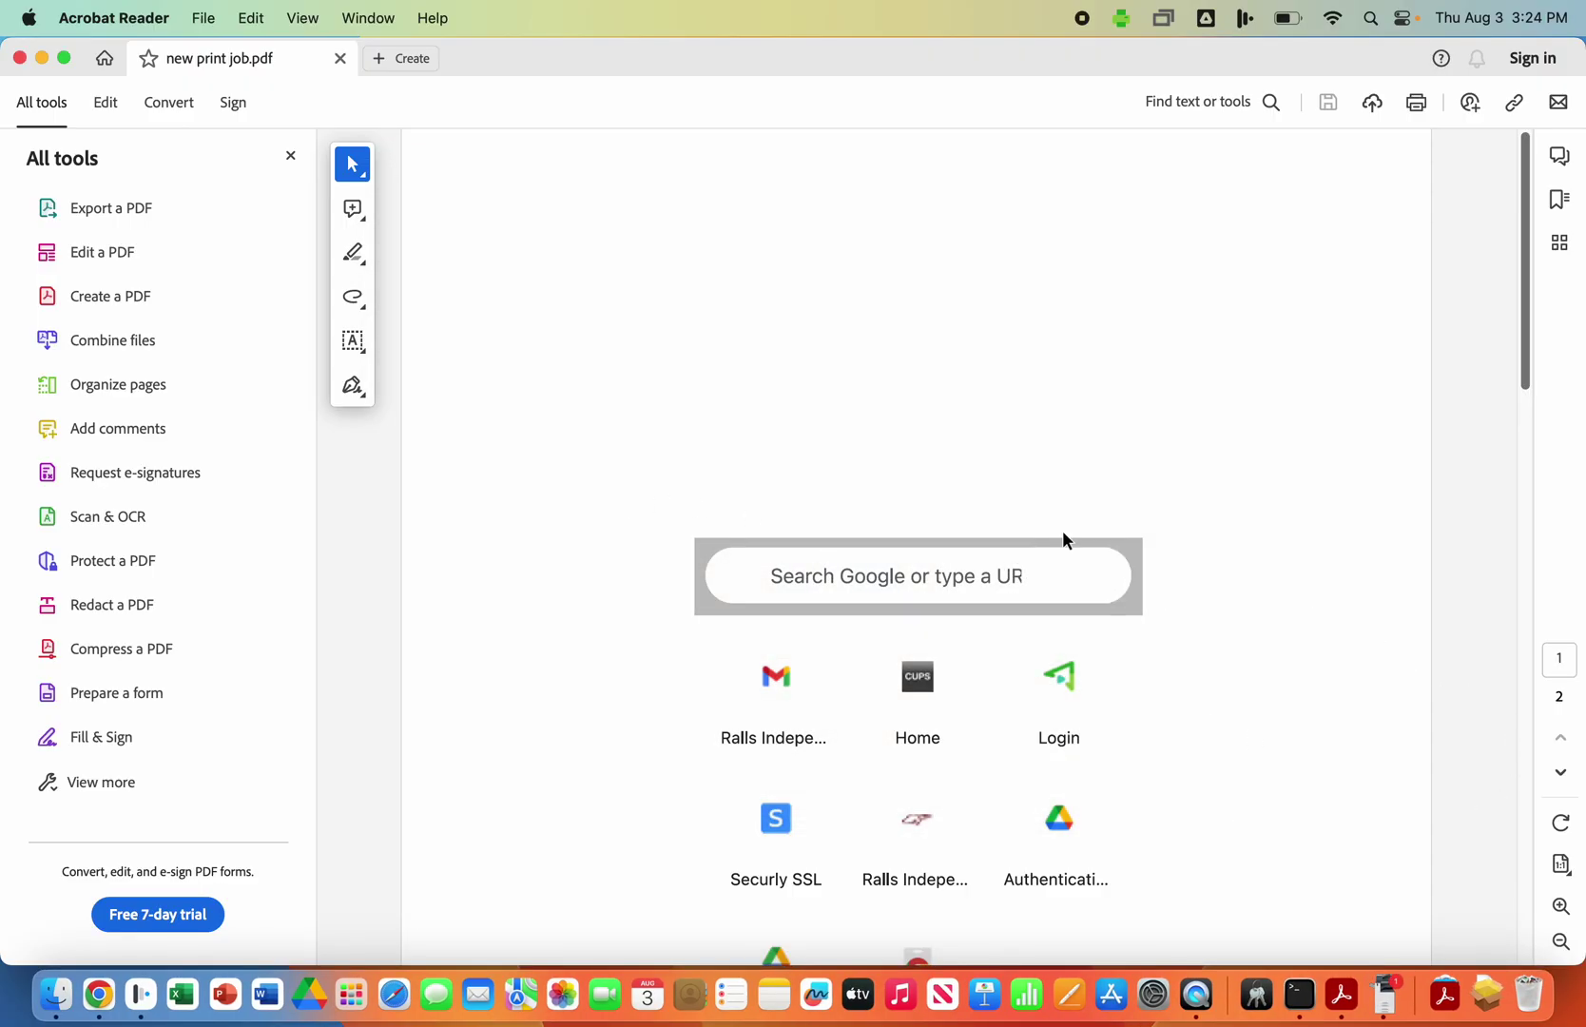